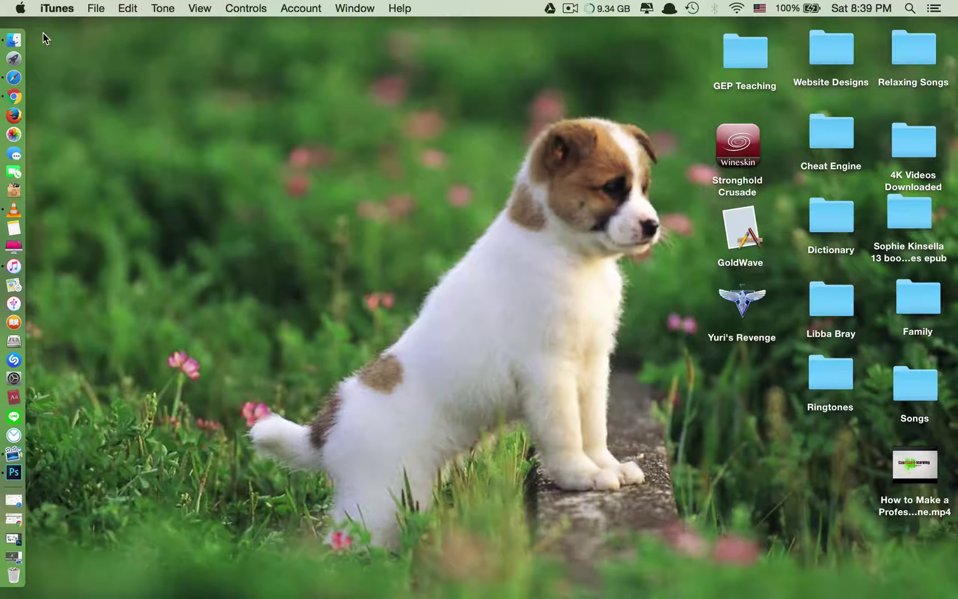
# Bring up Launchpad over the Finder desktop with the F4 key
pyautogui.press('F4')
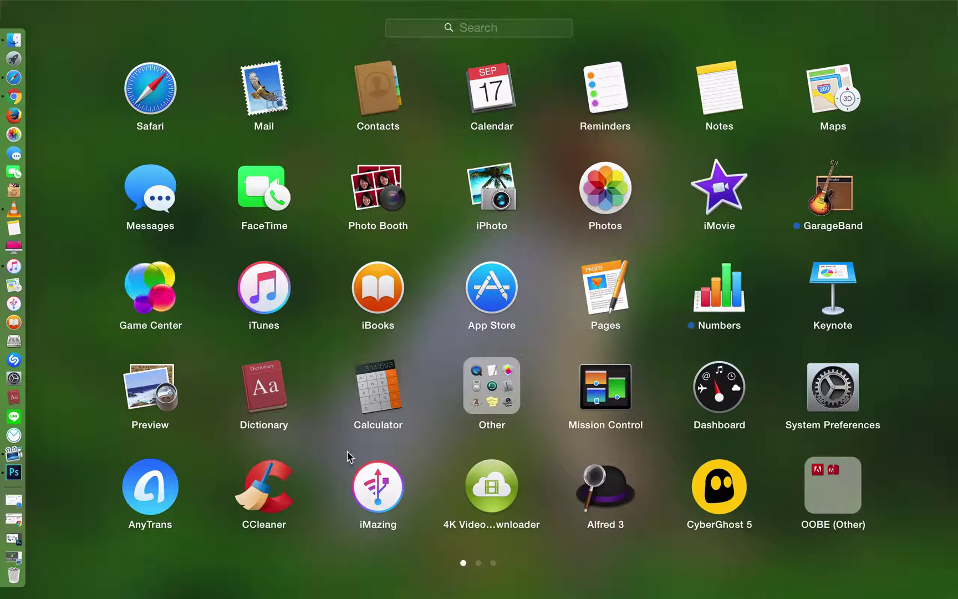
# Launch iMazing from Launchpad to show the connected iPhone 6s on iOS 10.0.1
pyautogui.click(378, 486)
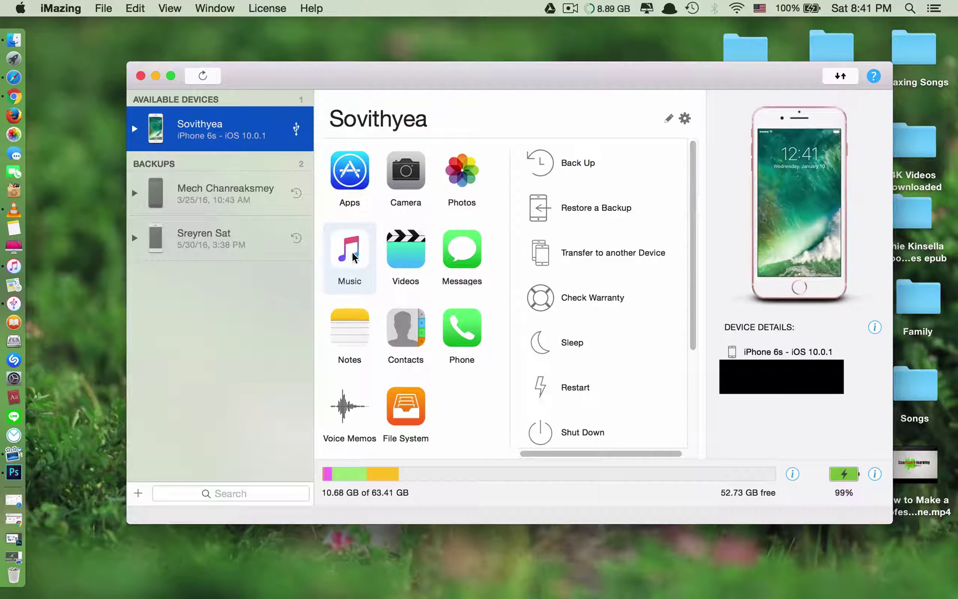
# Browse the iPhone's 31-track Music library and shift the iMazing window left
pyautogui.click(353, 257)
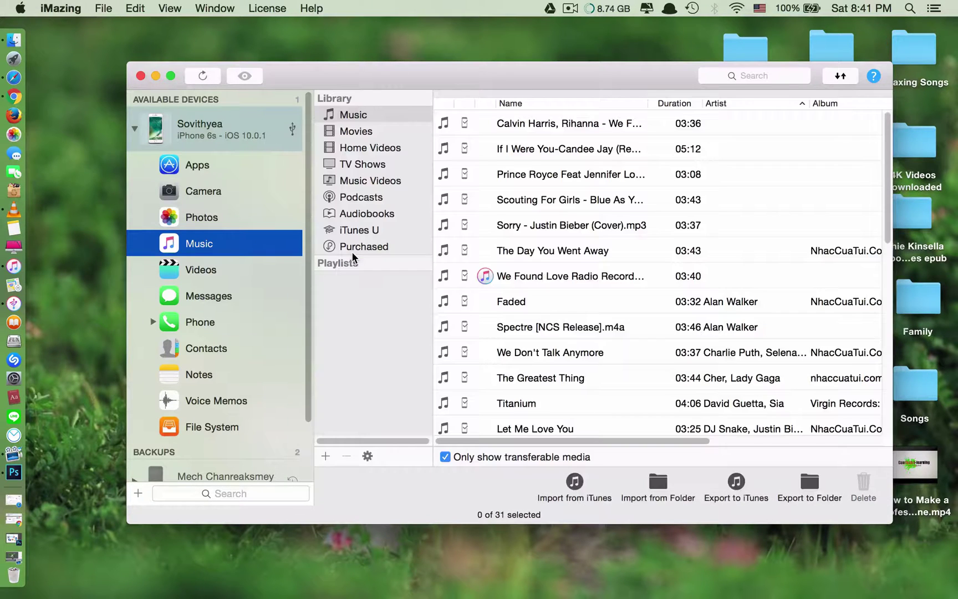
pyautogui.scroll(-5, 556, 344)
pyautogui.scroll(-6, 557, 344)
pyautogui.scroll(10, 557, 344)
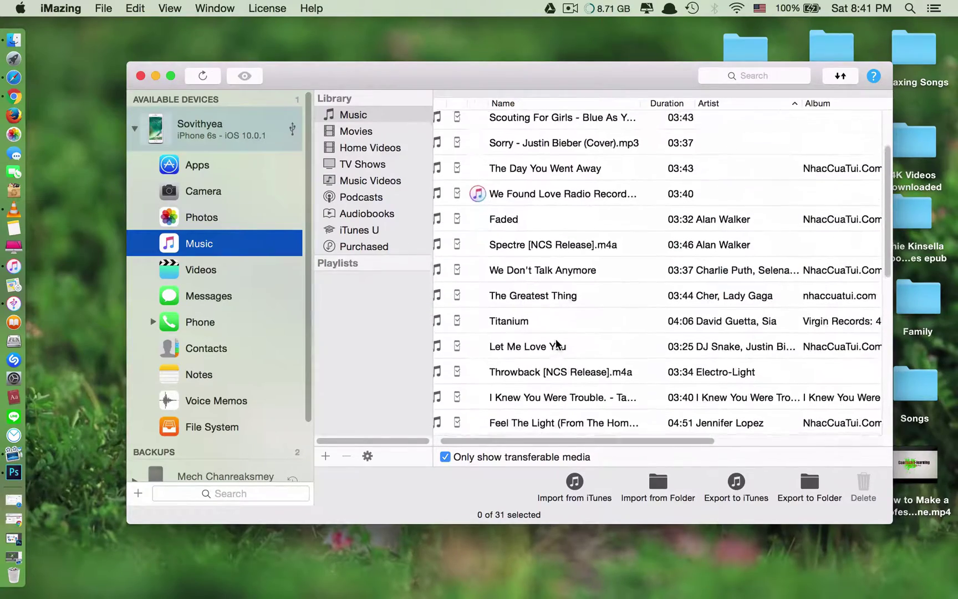
pyautogui.scroll(-9, 556, 344)
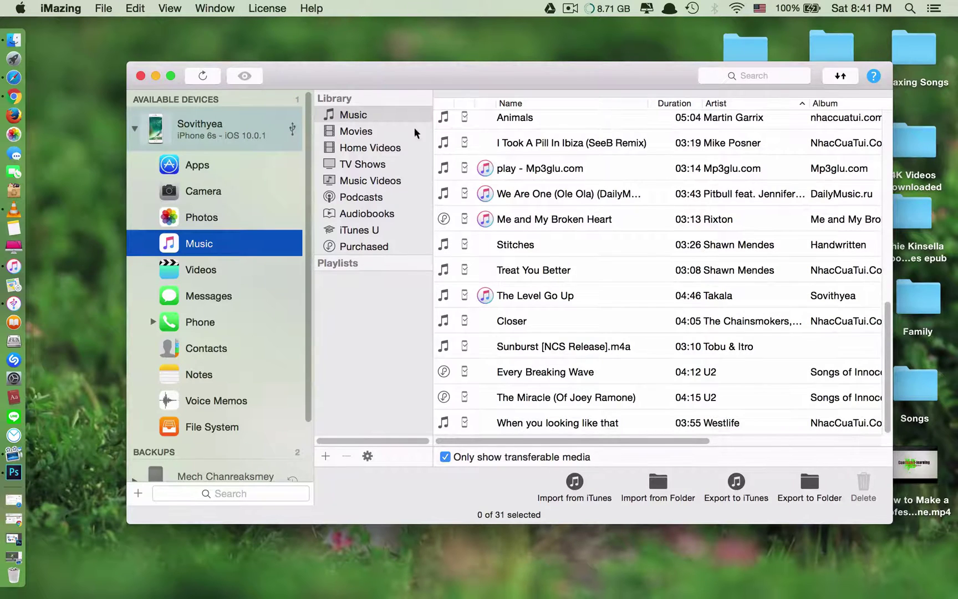
pyautogui.moveTo(393, 78); pyautogui.dragTo(304, 69)
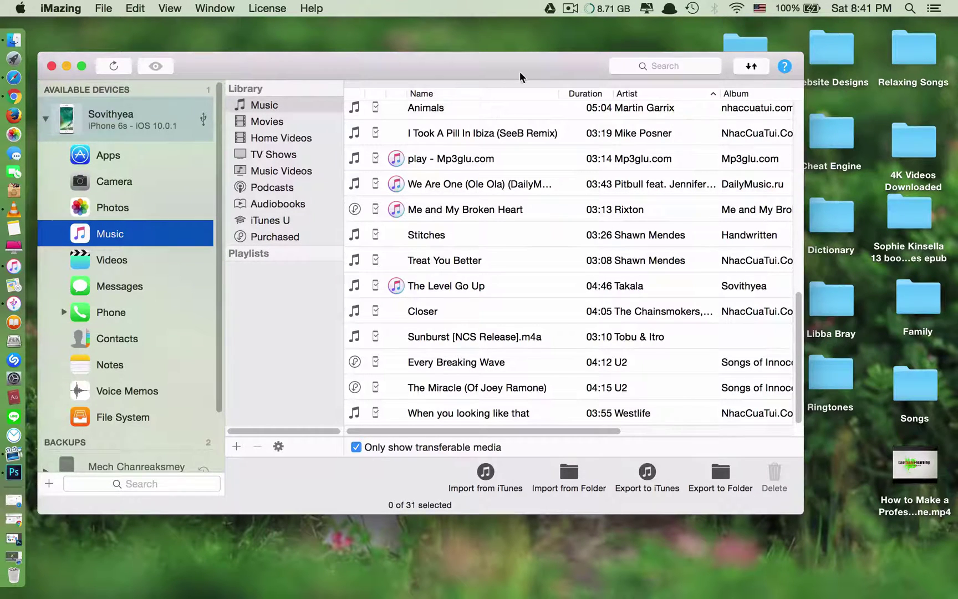
pyautogui.moveTo(517, 71); pyautogui.dragTo(430, 74)
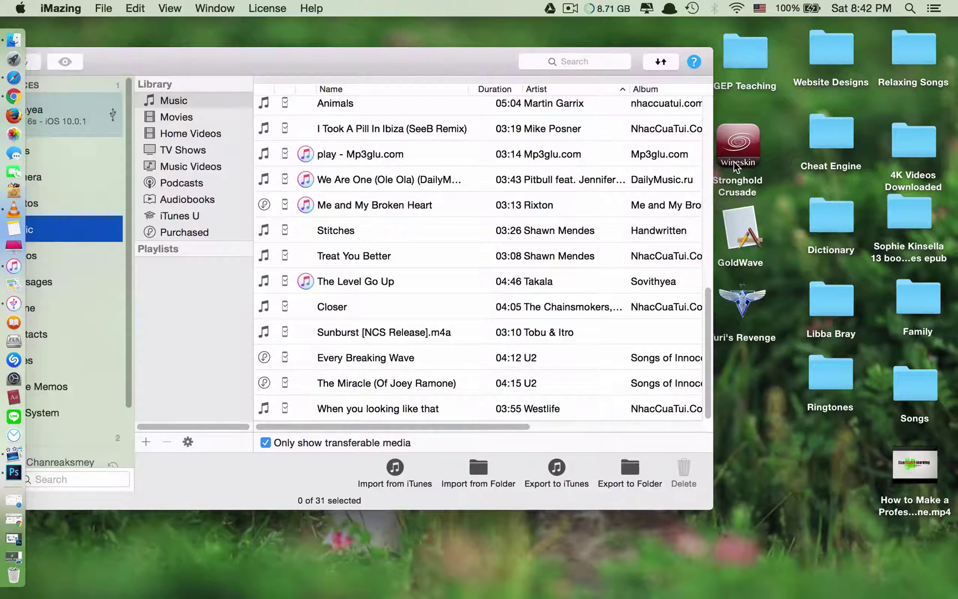
# Open the desktop Songs folder and drag all seven MP3s onto iMazing's Music list
pyautogui.click(910, 391)
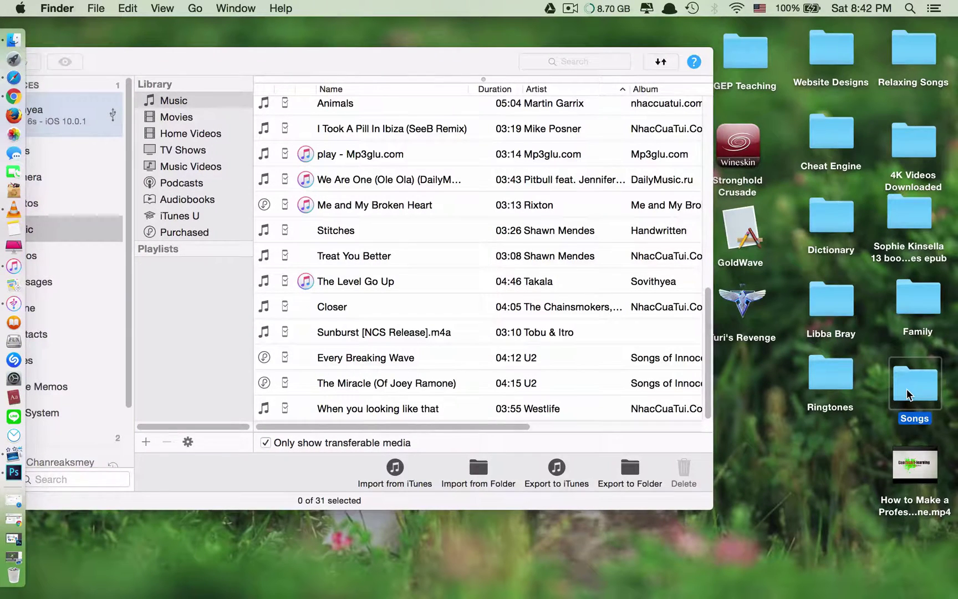
pyautogui.doubleClick(908, 395)
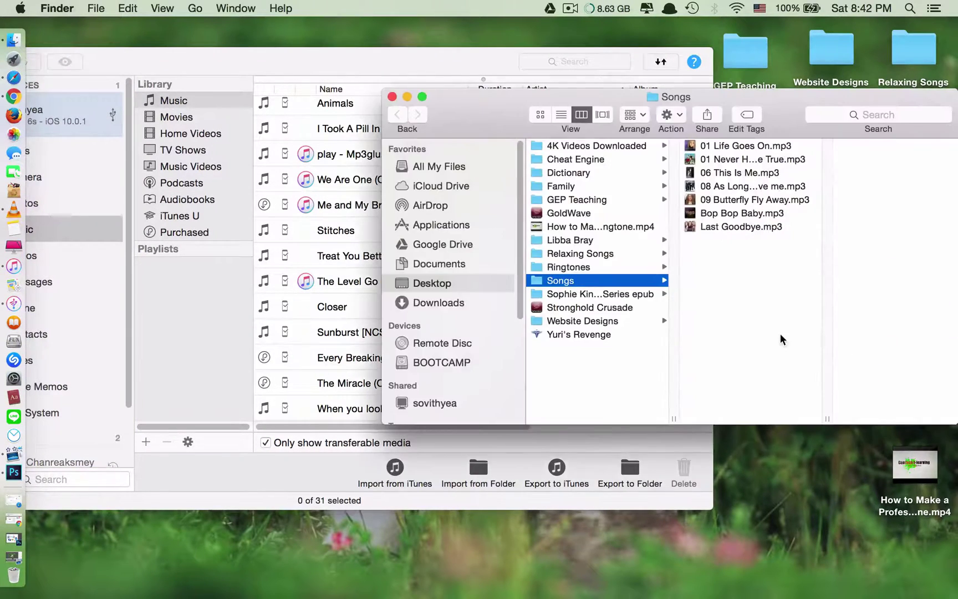
pyautogui.click(772, 256)
pyautogui.press('super+a')
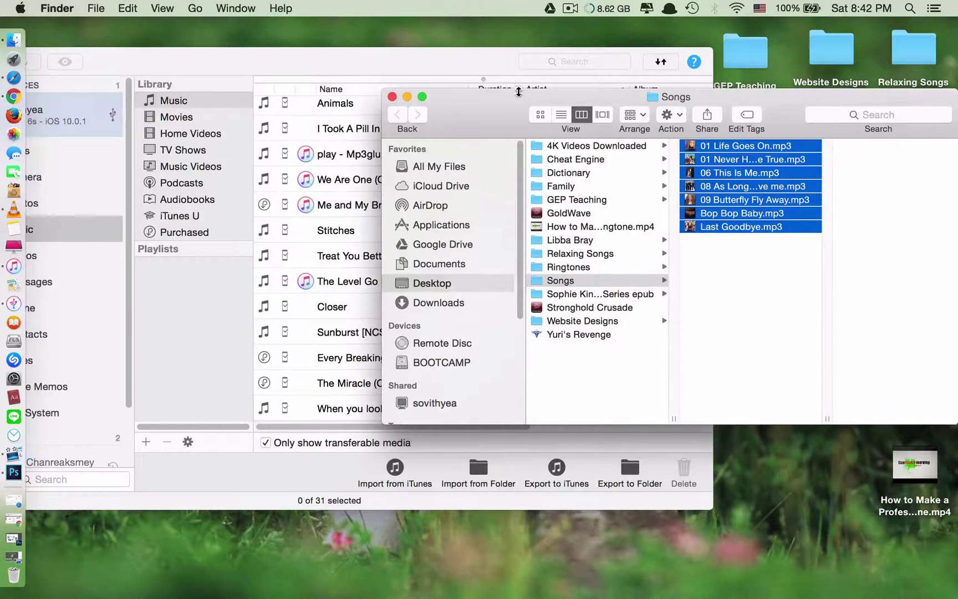
pyautogui.moveTo(502, 103); pyautogui.dragTo(677, 250)
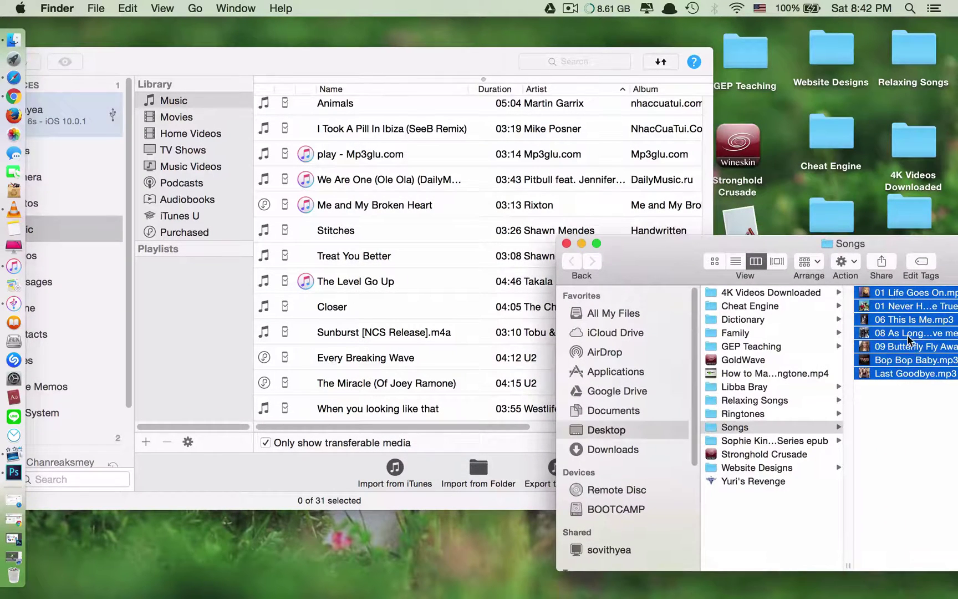
pyautogui.moveTo(910, 336); pyautogui.dragTo(468, 261)
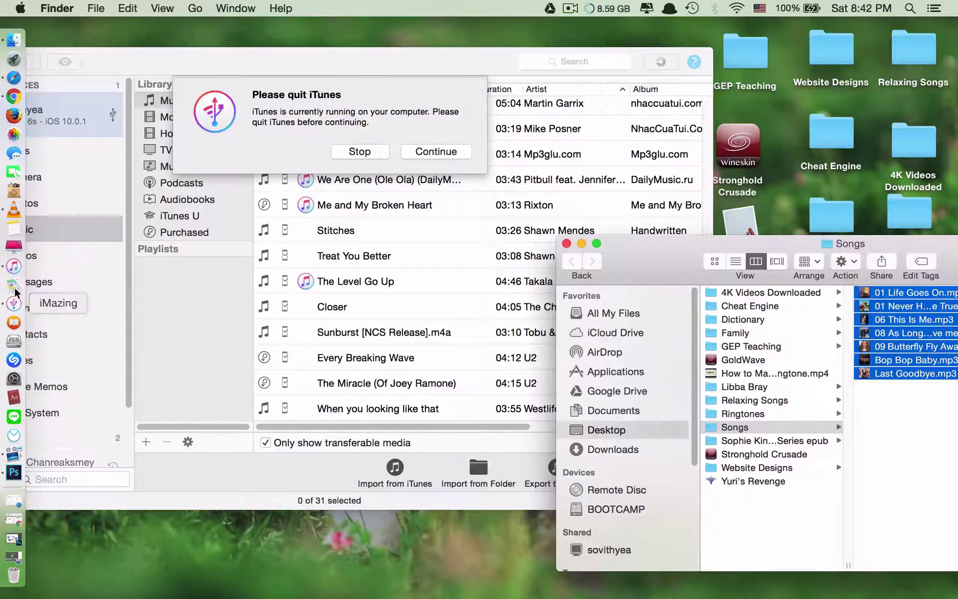
# Quit iTunes from the Dock, continue the import, and clear the finished-copy summary
pyautogui.rightClick(13, 267)
pyautogui.click(61, 285)
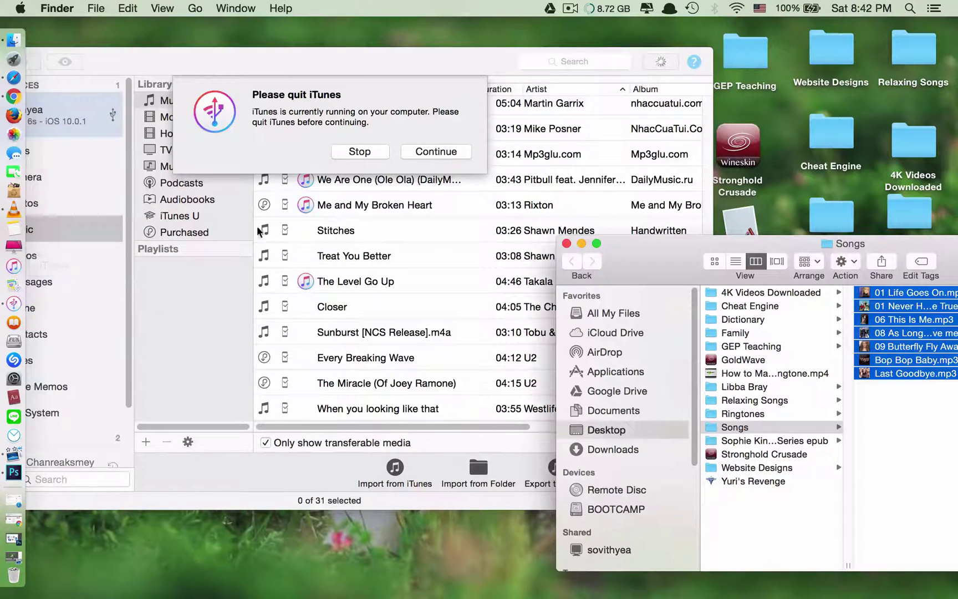
pyautogui.click(414, 152)
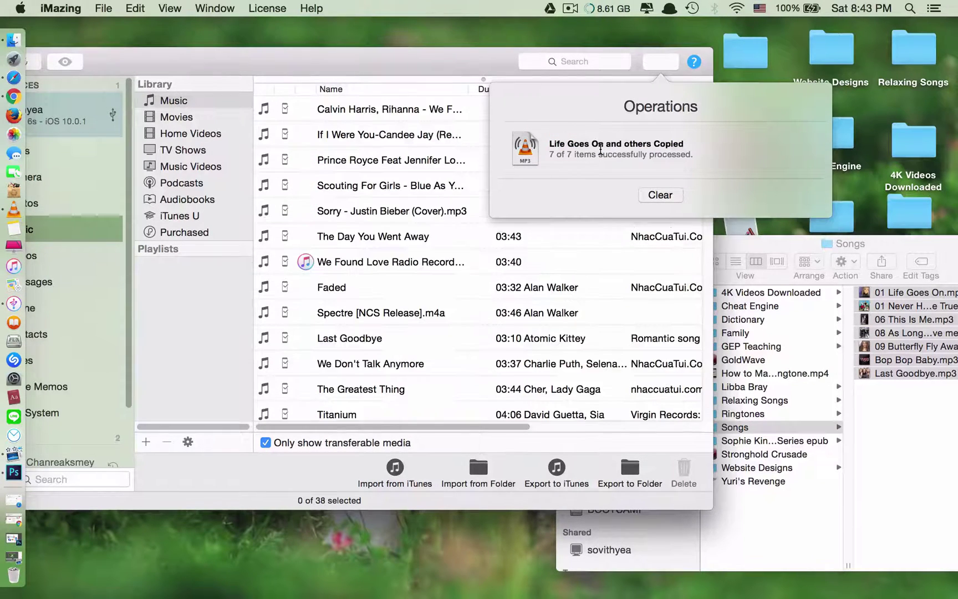
pyautogui.click(666, 62)
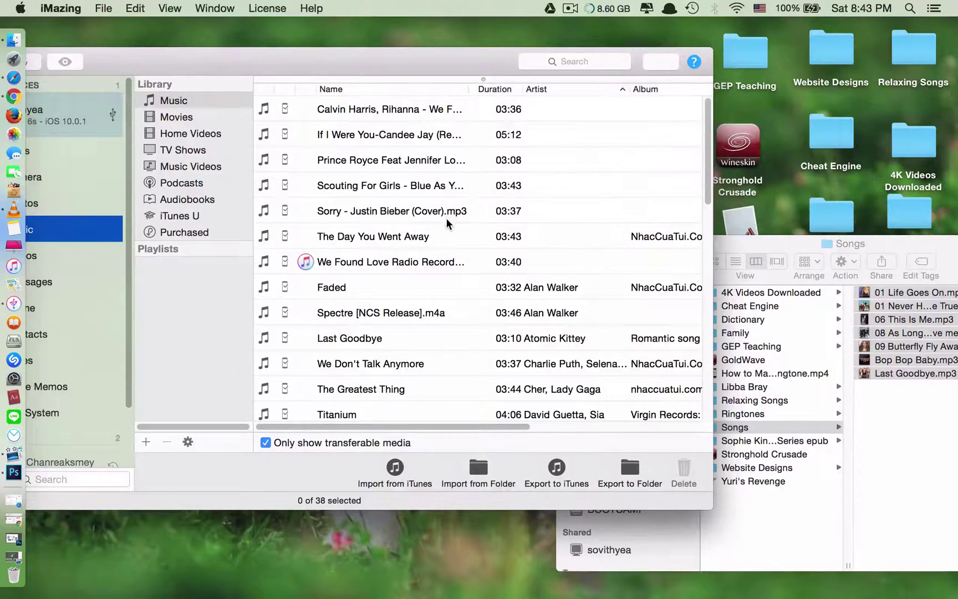
# Scroll through the imported tracks and bring the Finder Songs window forward
pyautogui.scroll(-10, 448, 223)
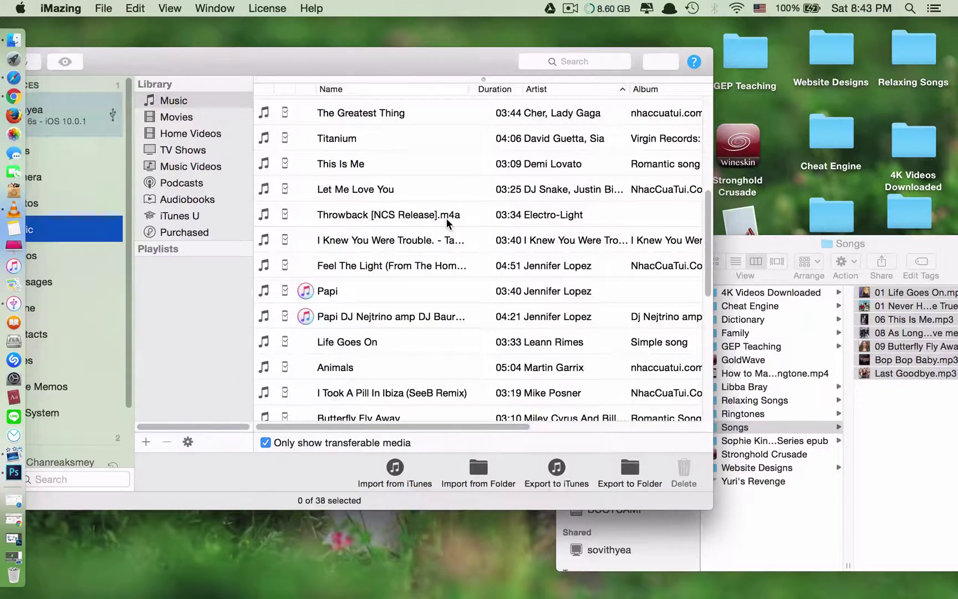
pyautogui.scroll(2, 448, 223)
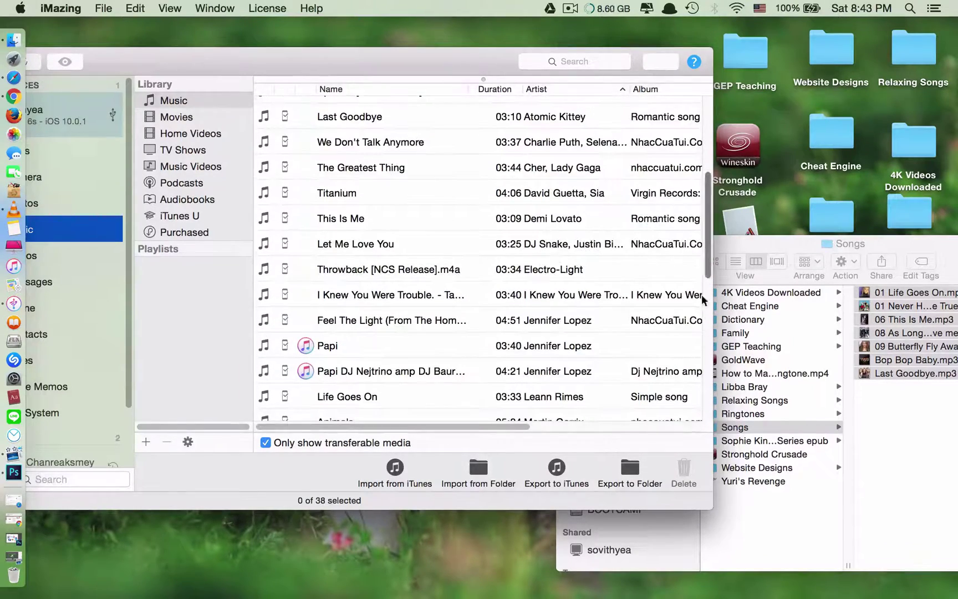
pyautogui.moveTo(738, 251); pyautogui.dragTo(599, 212)
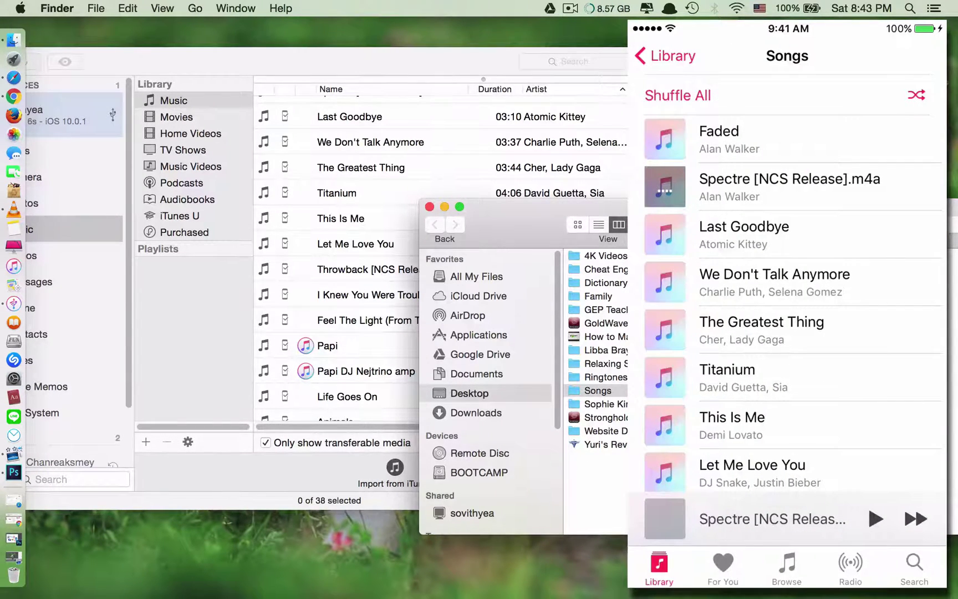
# Show the Songs folder files and widen the column to reveal full song names
pyautogui.click(598, 390)
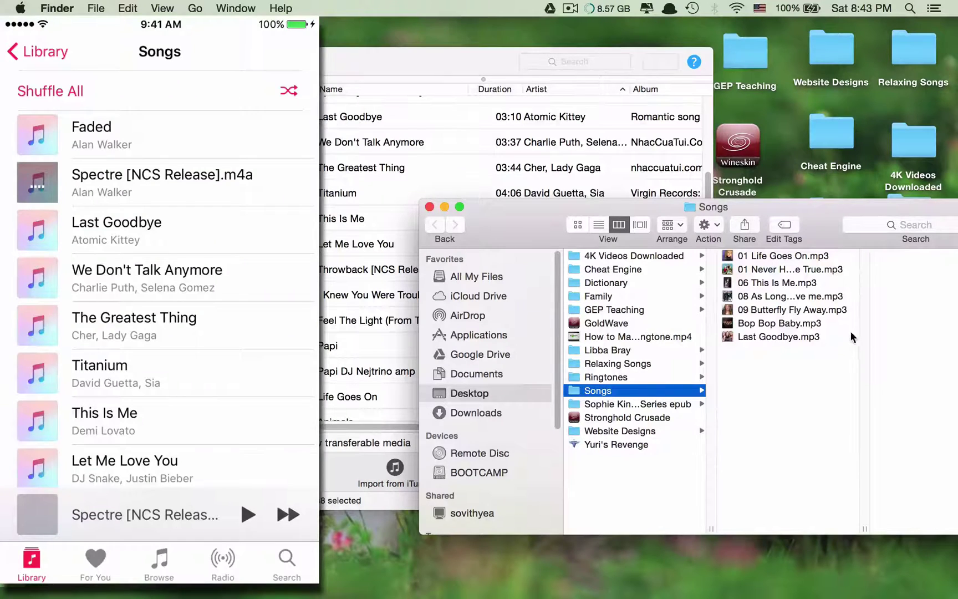
pyautogui.moveTo(865, 529); pyautogui.dragTo(942, 513)
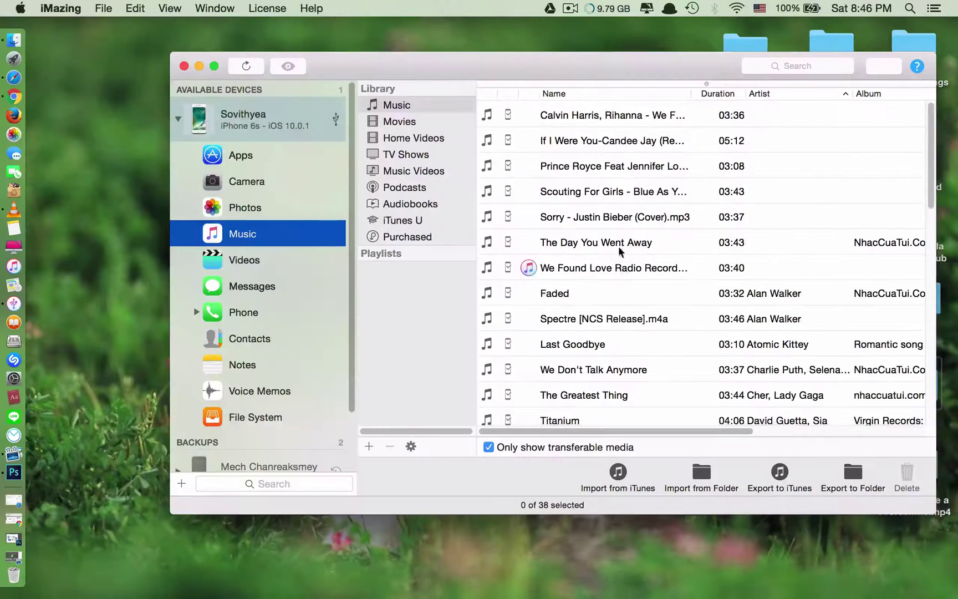
# Select the Prince Royce song and choose Export to Folder
pyautogui.click(619, 174)
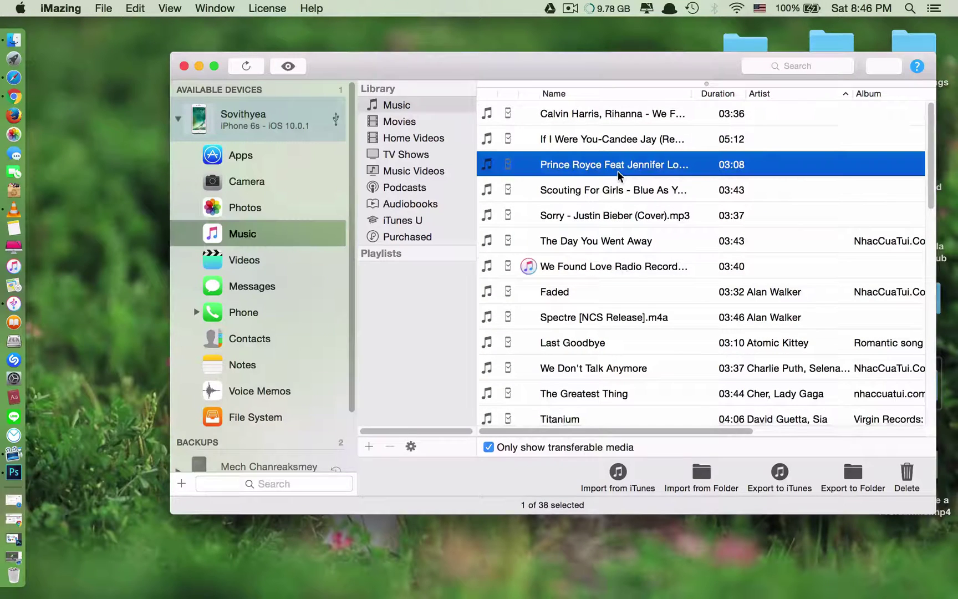
pyautogui.click(854, 475)
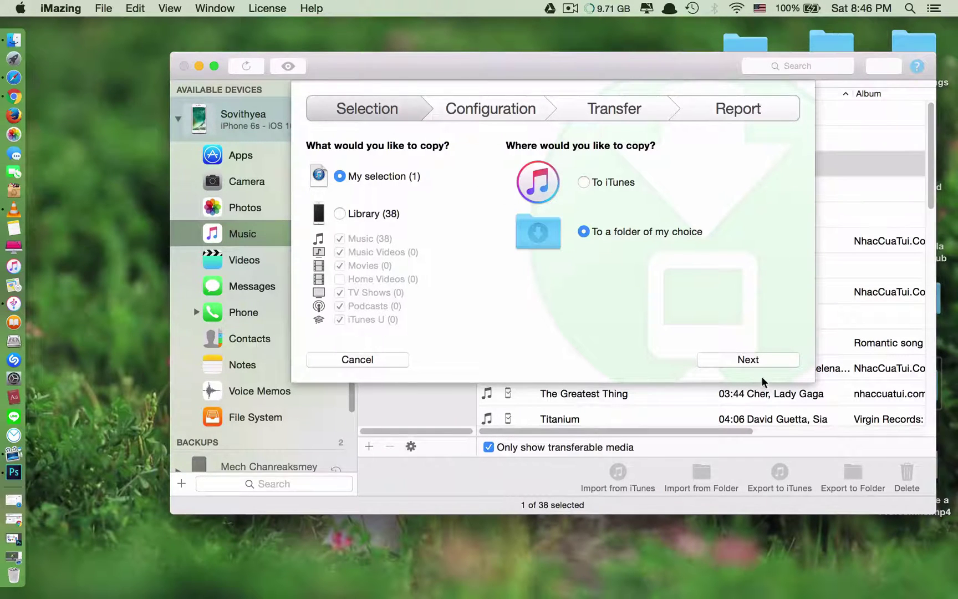
# Set Desktop as the export destination, export the song, and dismiss the 1-of-1 report
pyautogui.click(740, 361)
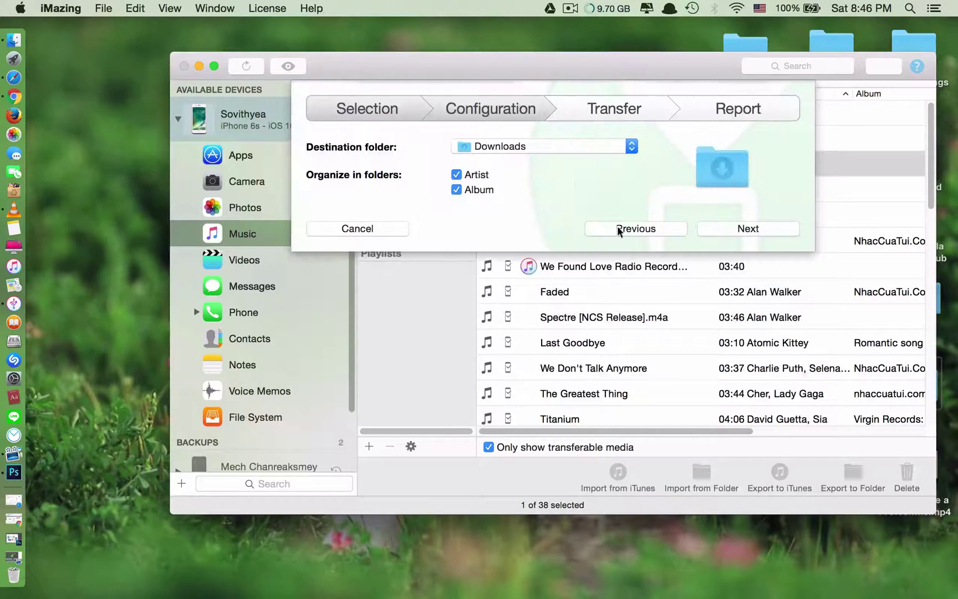
pyautogui.click(500, 158)
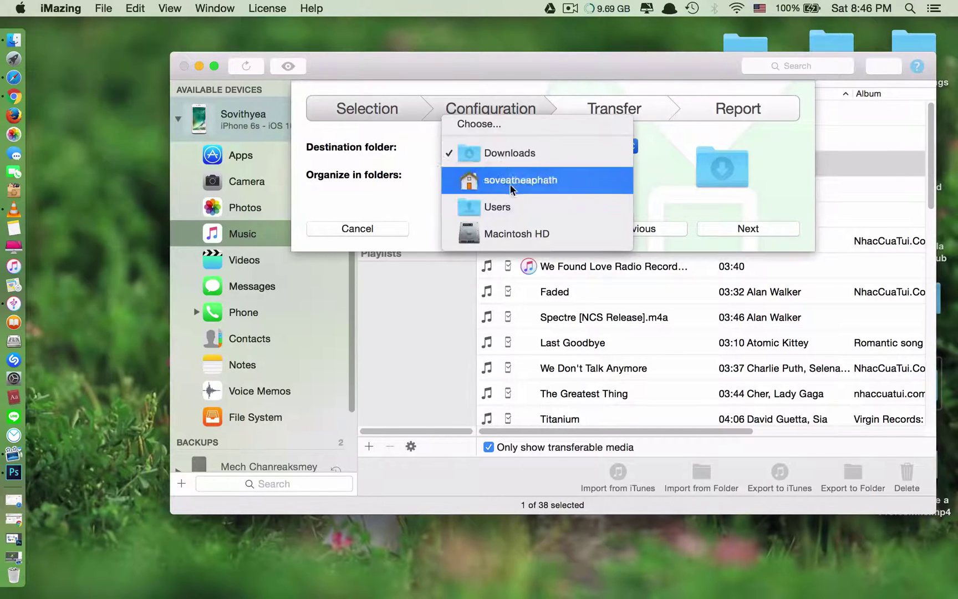
pyautogui.click(511, 235)
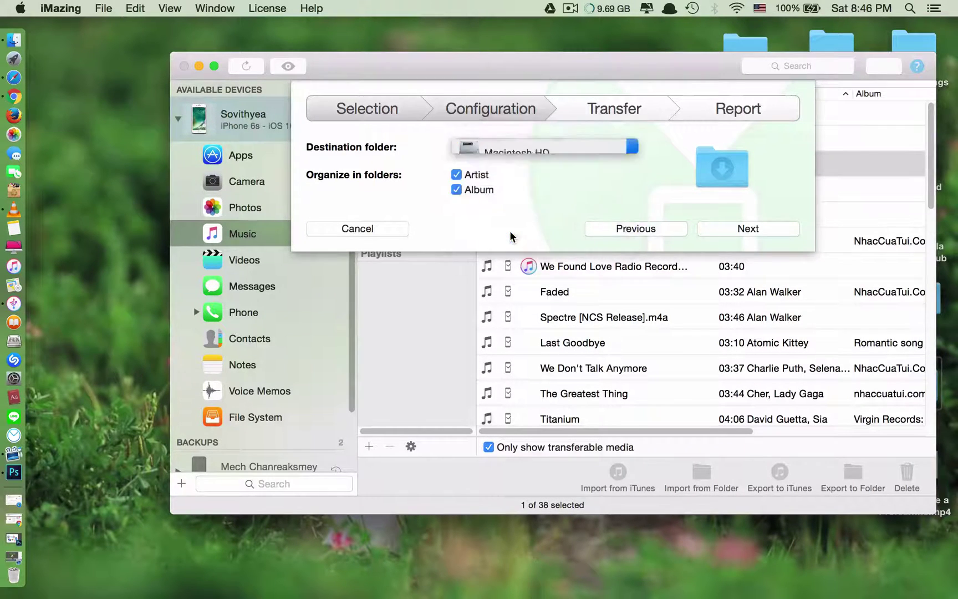
pyautogui.click(551, 145)
pyautogui.click(514, 123)
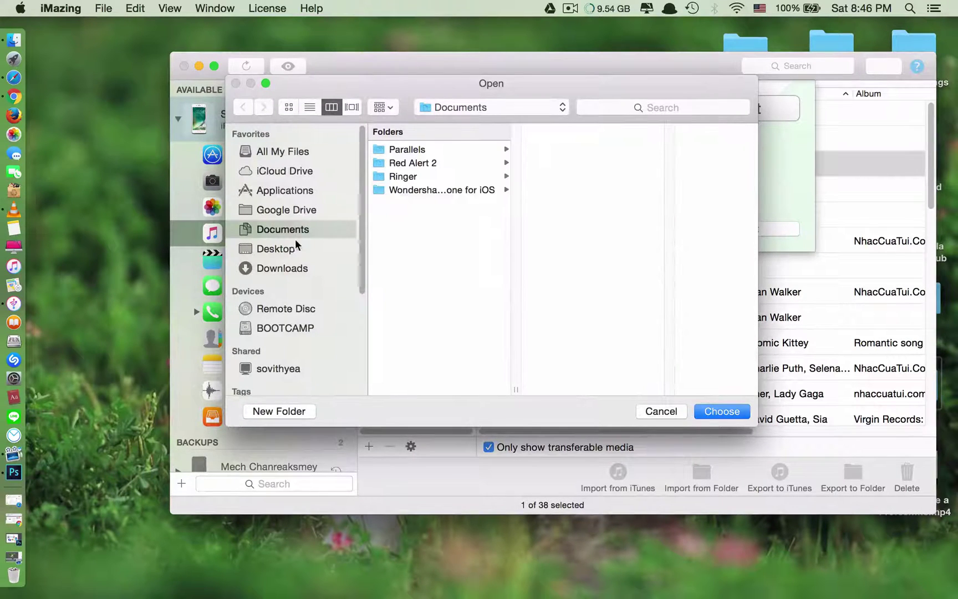
pyautogui.click(295, 248)
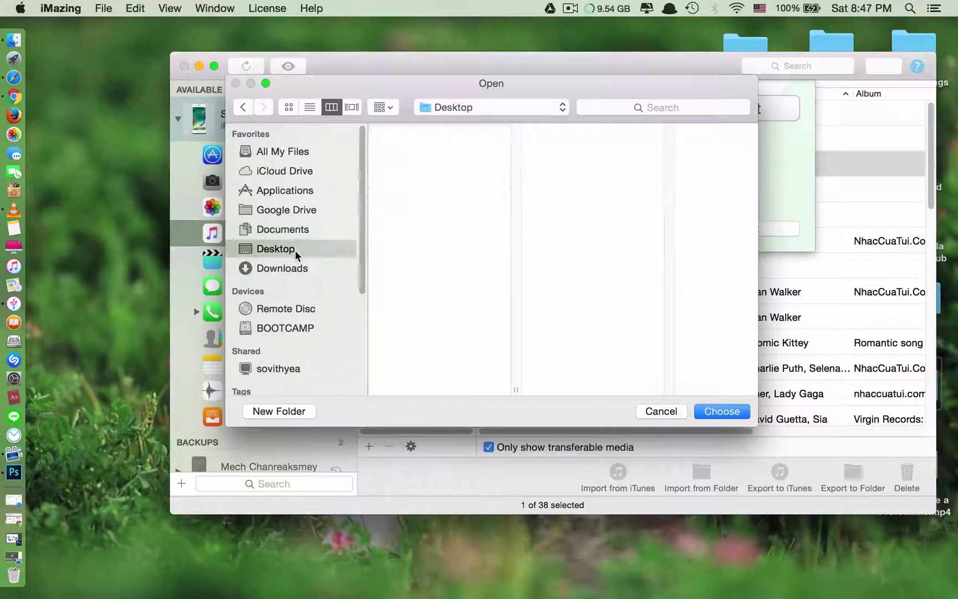
pyautogui.click(718, 411)
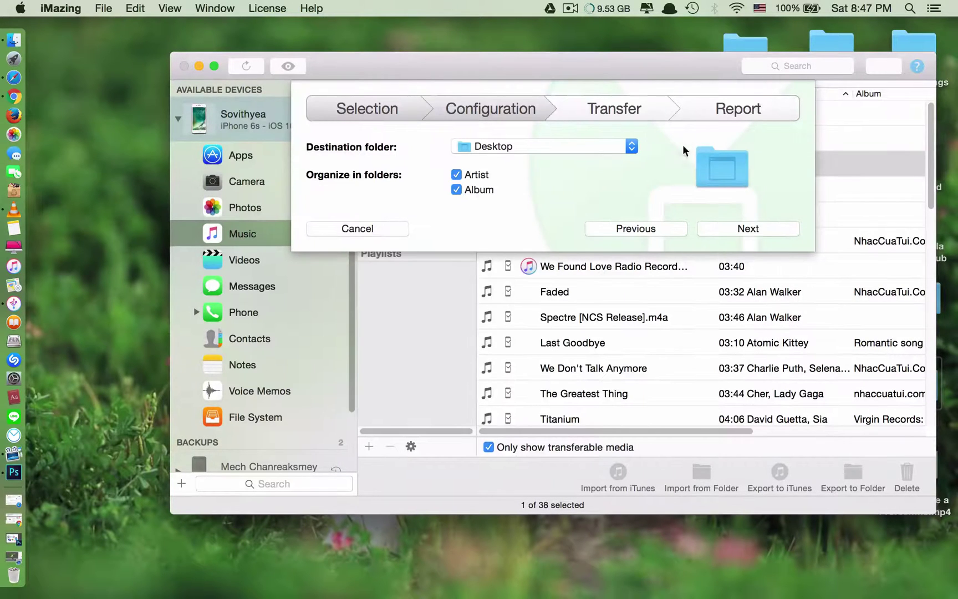
pyautogui.click(727, 226)
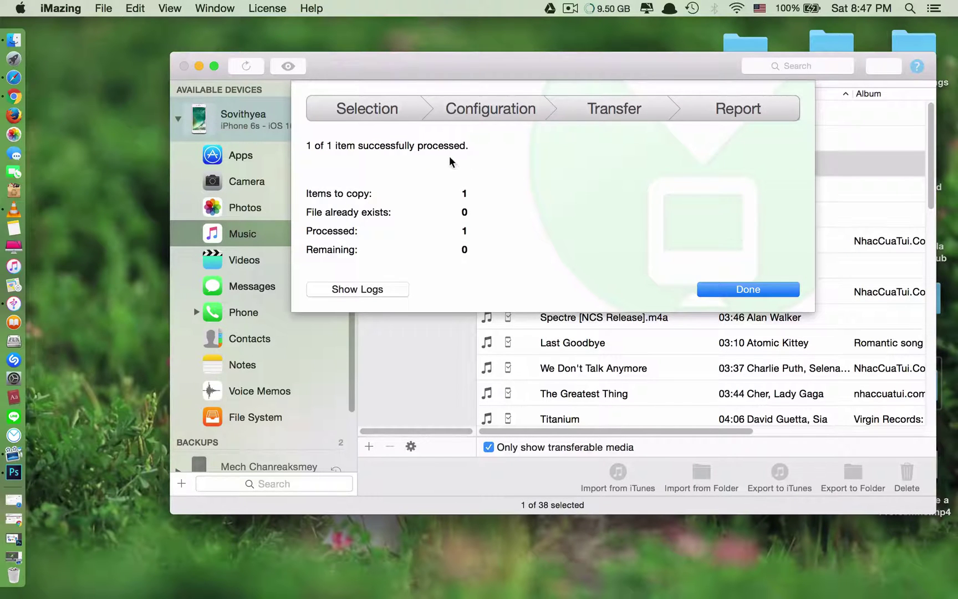
pyautogui.click(703, 289)
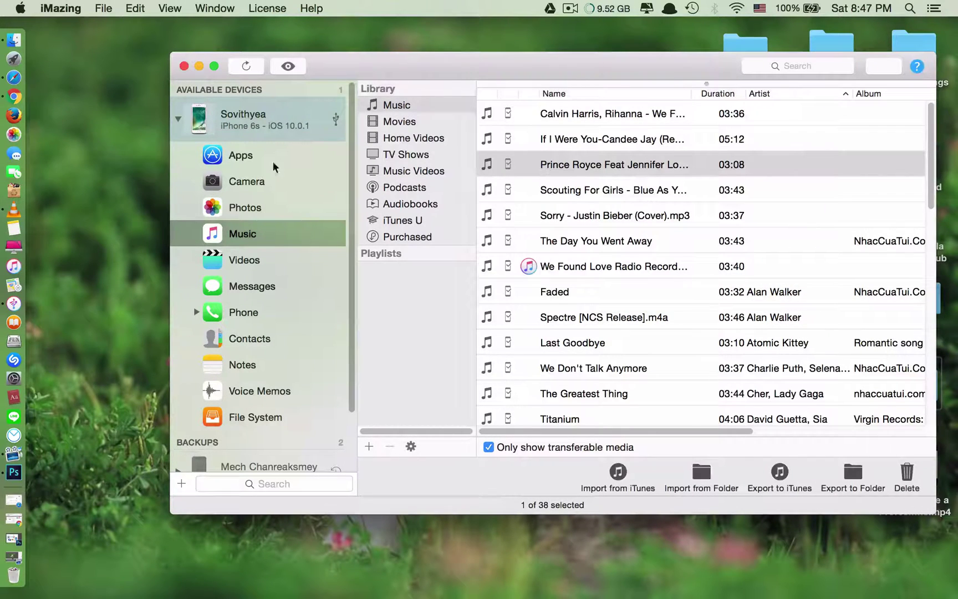
# Close the iMazing window to reveal the new Unknown Artist folder on the Desktop
pyautogui.click(184, 66)
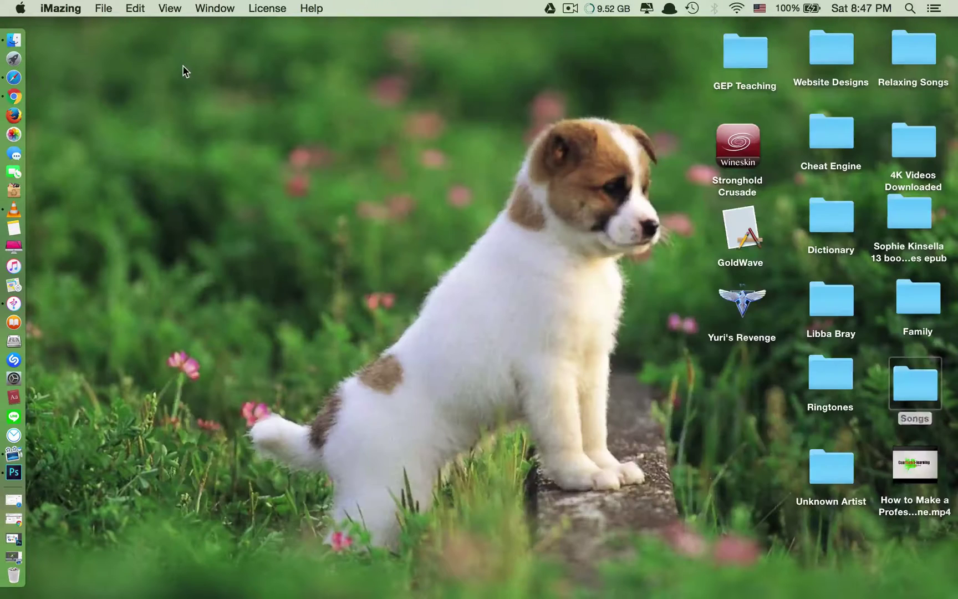